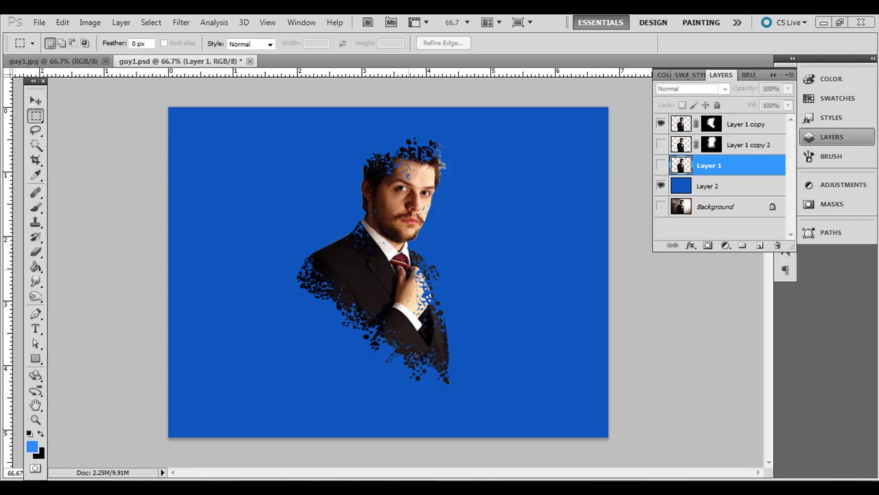
# Step: Switch to the Move tool with the V shortcut while viewing the finished dispersion
pyautogui.press('v')
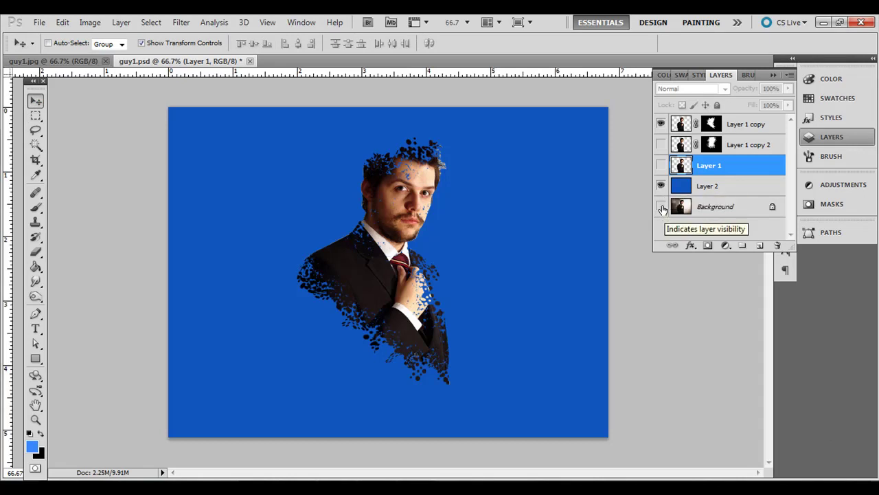
# Step: Check the original Background photo, then leave only Layer 1's cut-out man visible
pyautogui.click(661, 206)
pyautogui.click(661, 186)
pyautogui.click(660, 124)
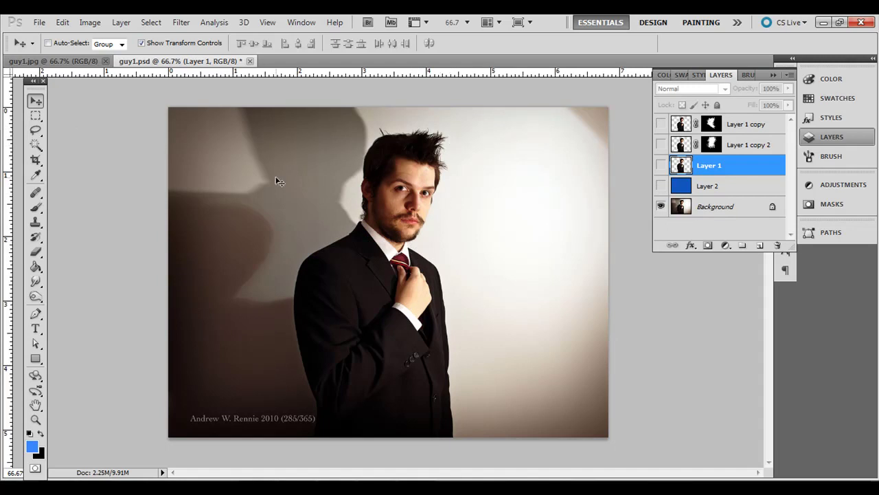
pyautogui.click(661, 206)
pyautogui.click(661, 165)
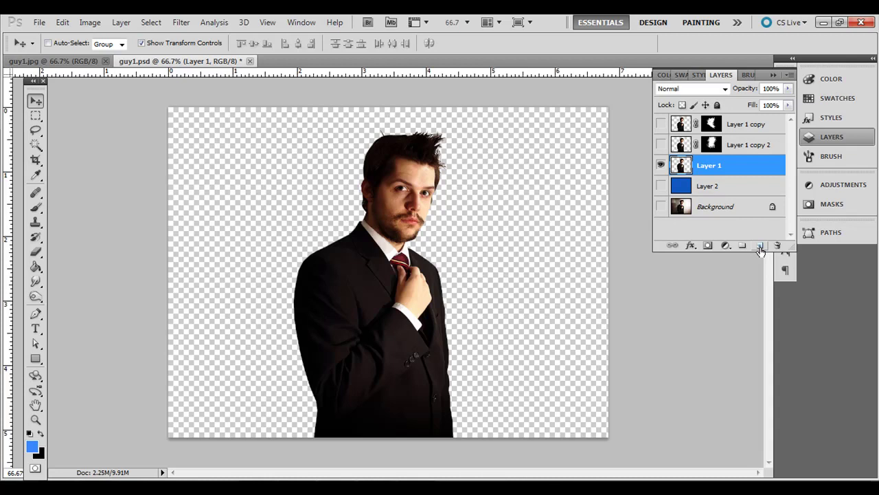
# Step: Make the blue Layer 2 visible behind the man, then select Layer 1
pyautogui.click(684, 187)
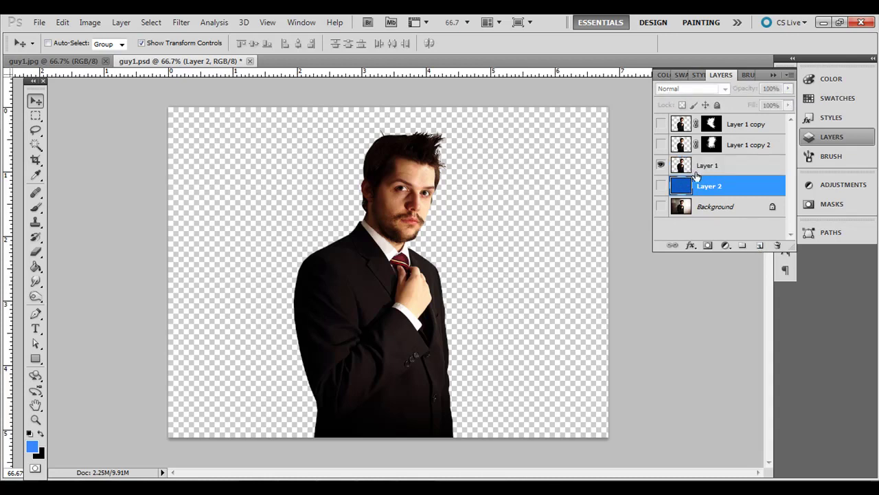
pyautogui.click(660, 185)
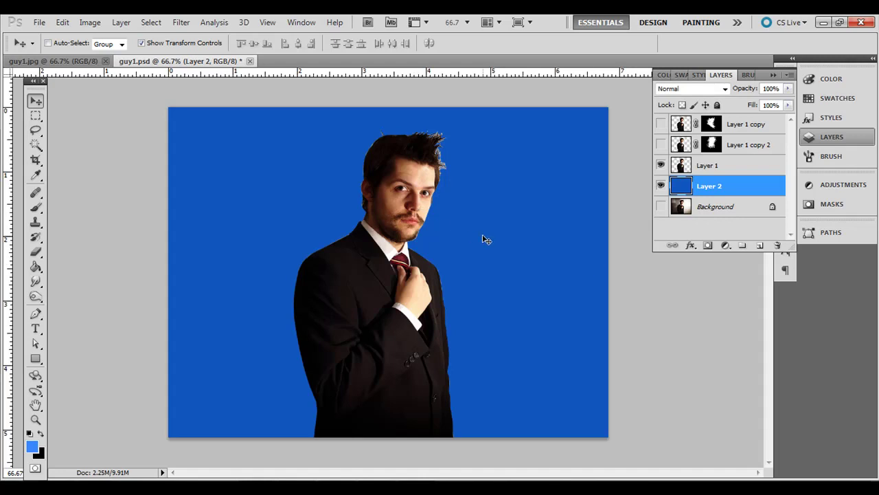
pyautogui.click(682, 173)
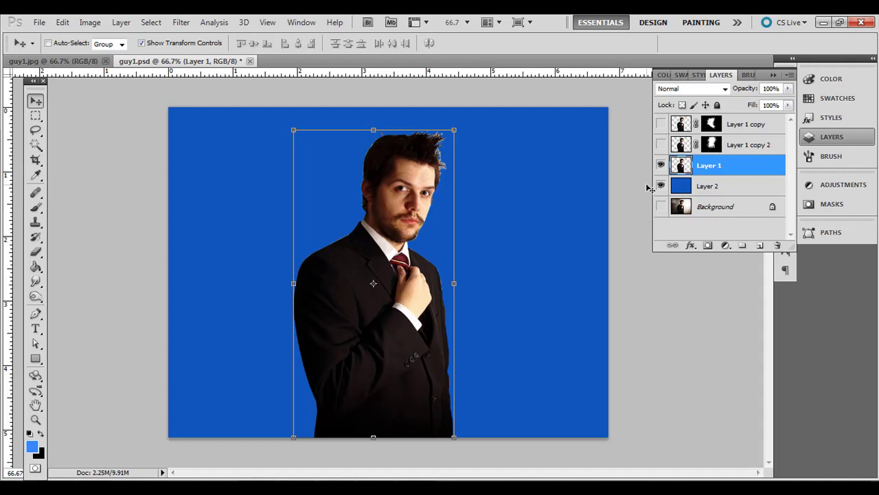
# Step: Add a layer mask to Layer 1 and fill it black so only blue shows
pyautogui.click(707, 246)
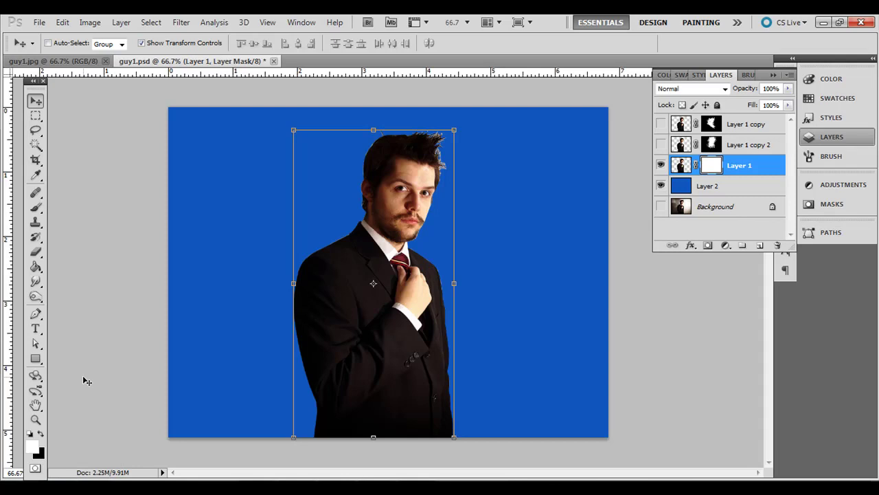
pyautogui.hotkey('ctrl', 'BackSpace')
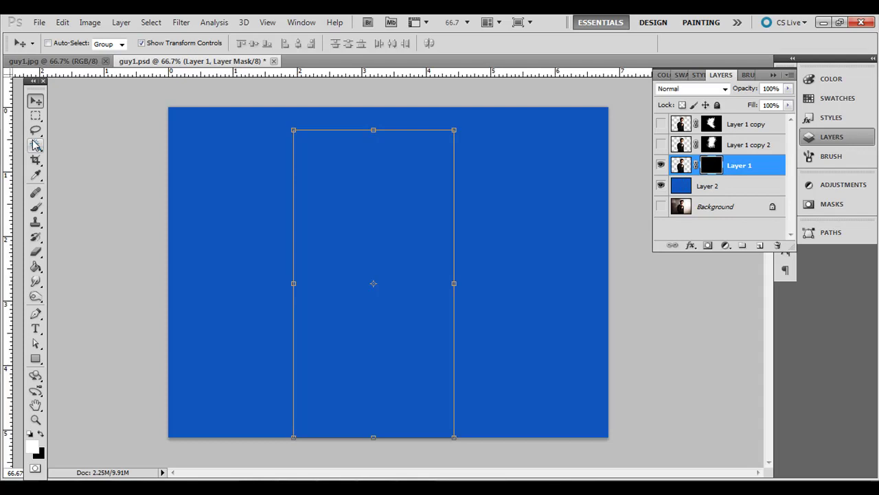
pyautogui.click(36, 208)
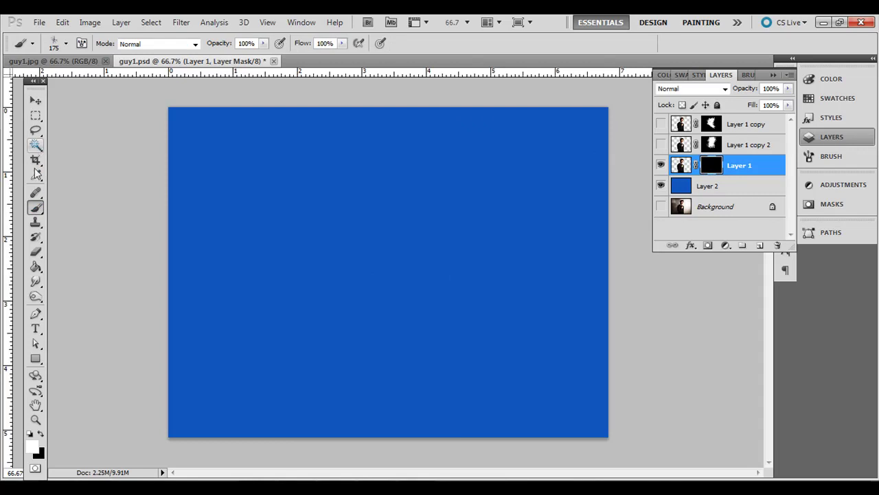
# Step: Load the DP Brushes library in place of the current set and pick the 461 px branch brush
pyautogui.rightClick(36, 208)
pyautogui.click(75, 205)
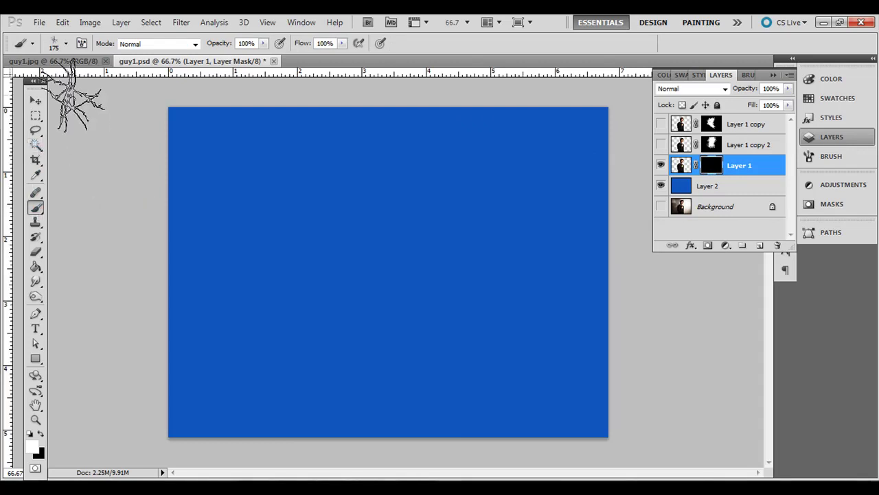
pyautogui.click(66, 44)
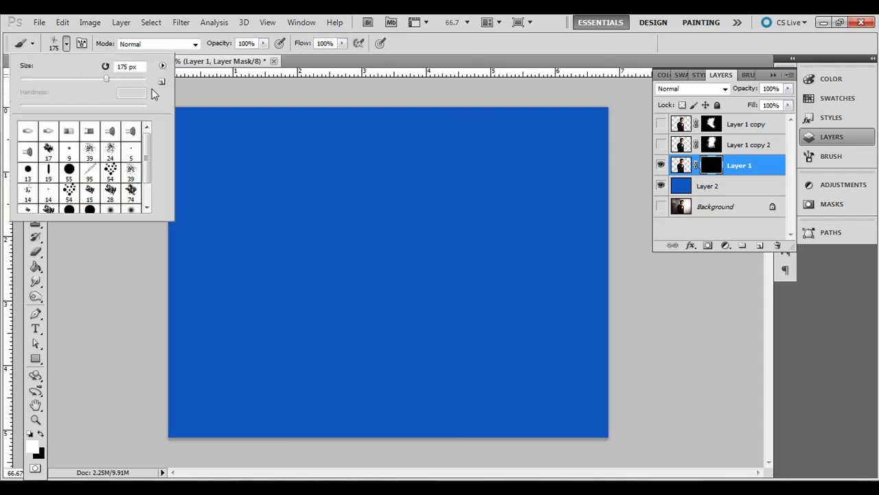
pyautogui.click(162, 66)
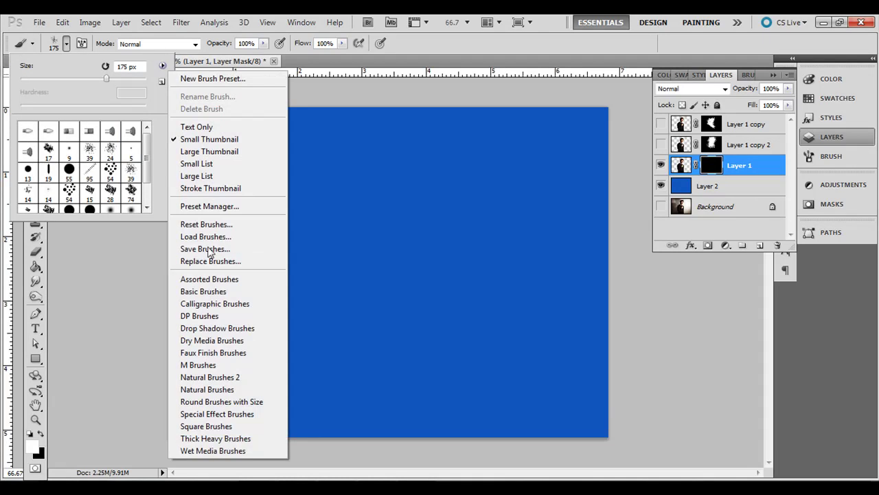
pyautogui.click(202, 315)
pyautogui.click(386, 201)
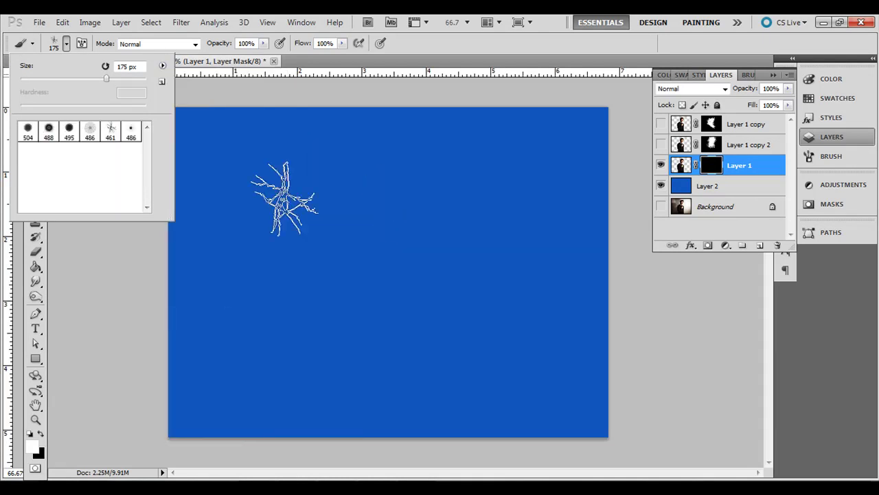
pyautogui.click(110, 131)
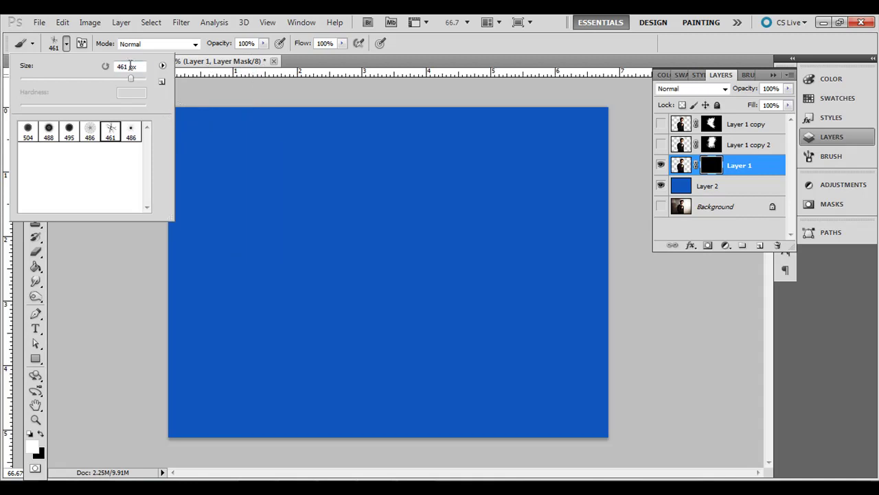
# Step: Replace the presets with the Wet Media Brushes library and choose the 54 px splatter brush
pyautogui.click(162, 65)
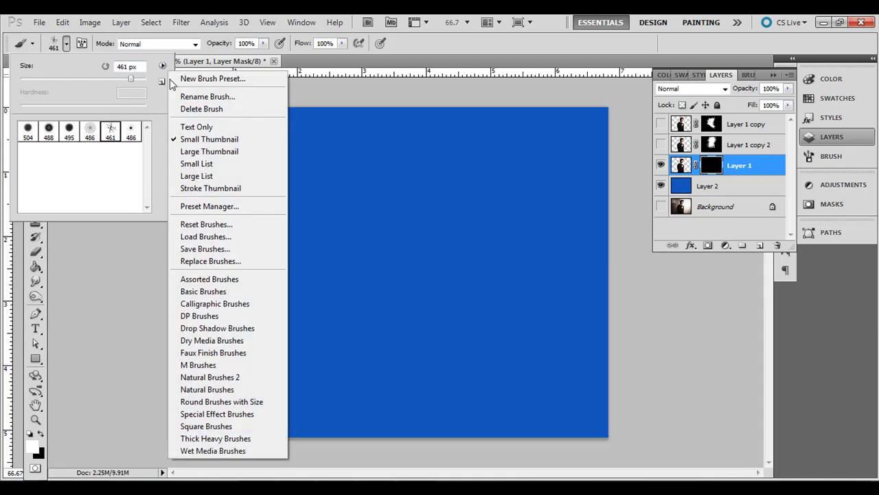
pyautogui.click(225, 450)
pyautogui.click(384, 201)
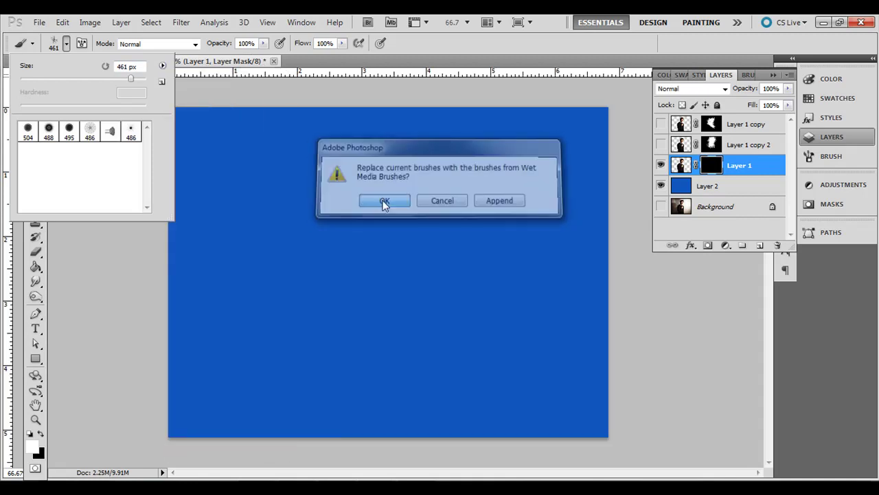
pyautogui.click(109, 175)
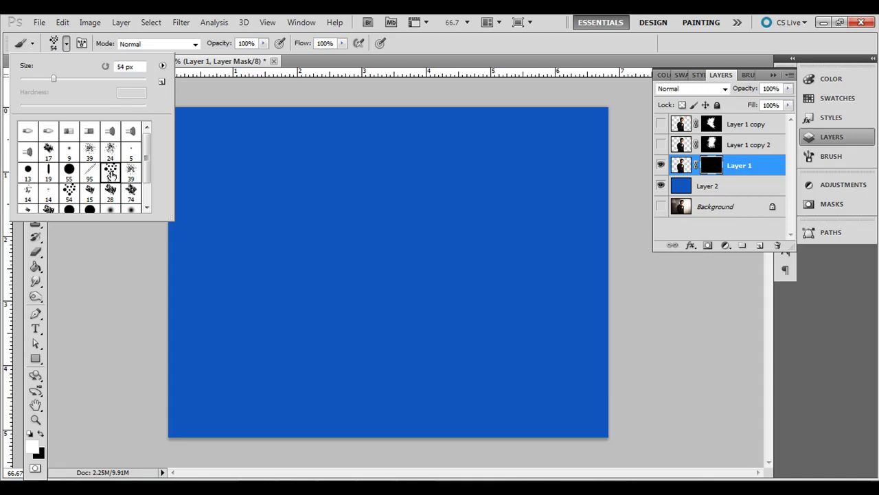
pyautogui.click(66, 46)
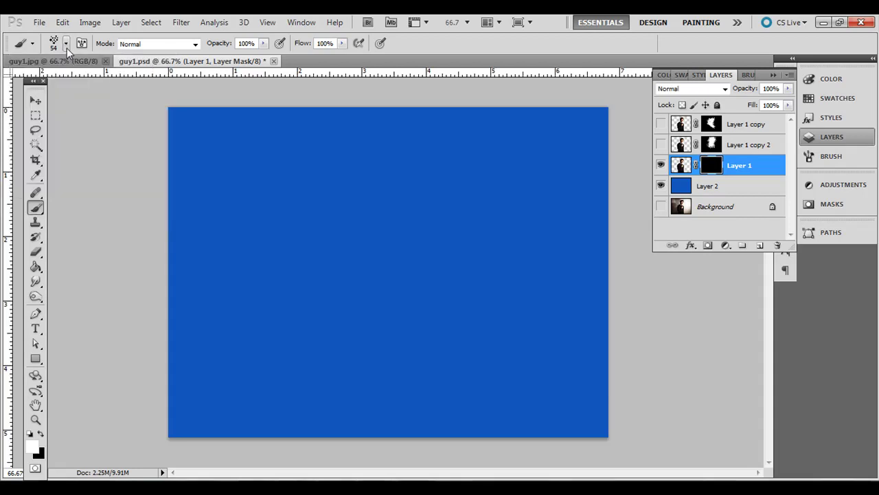
# Step: Enable Shape Dynamics: Size Jitter 100%, Min Diameter 0%, Angle 100%, Roundness 100%, Min Roundness 1%
pyautogui.click(749, 75)
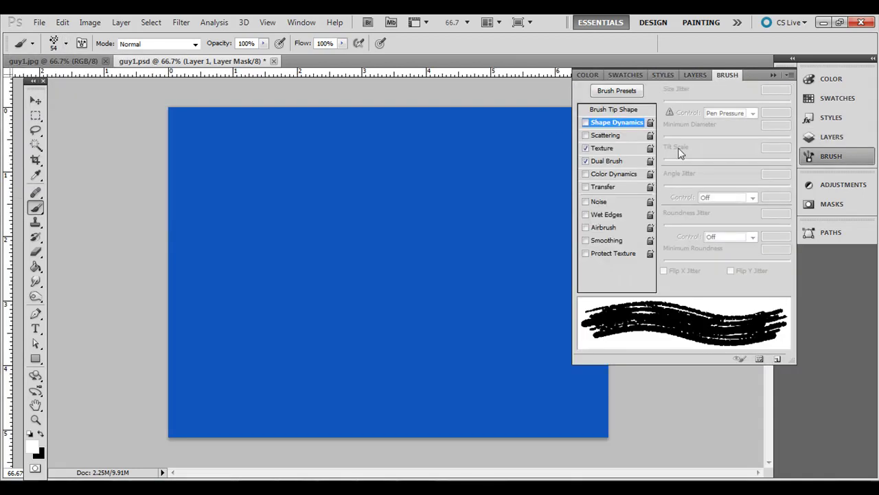
pyautogui.click(585, 148)
pyautogui.click(586, 161)
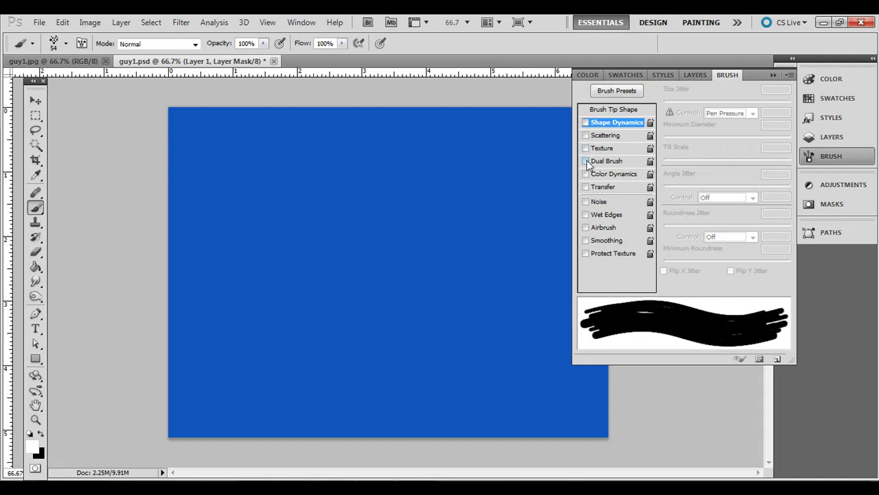
pyautogui.click(606, 128)
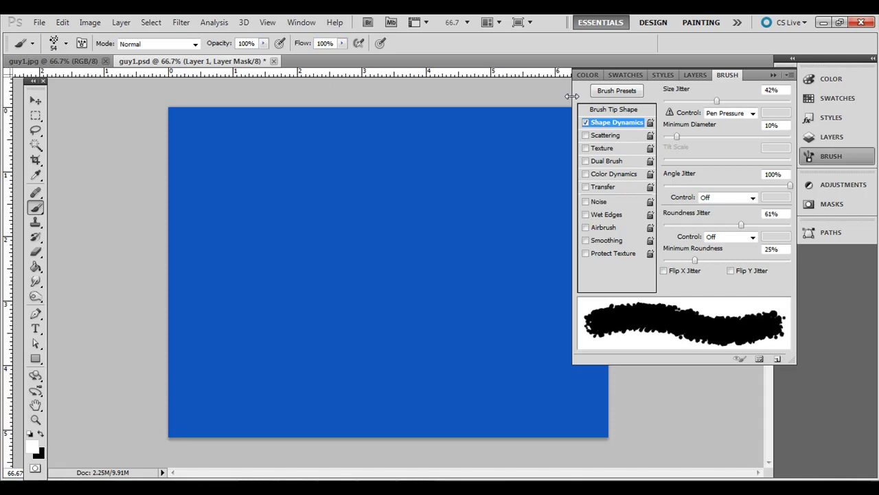
pyautogui.moveTo(720, 103); pyautogui.dragTo(790, 101)
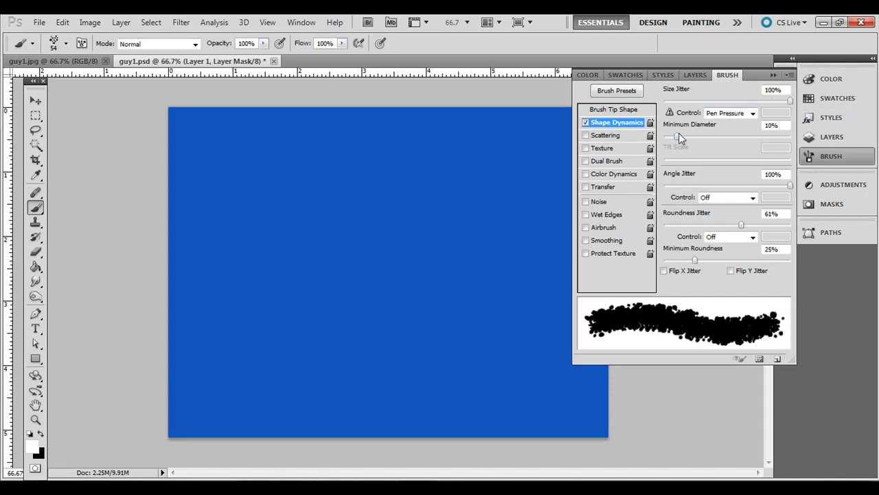
pyautogui.moveTo(678, 134); pyautogui.dragTo(662, 136)
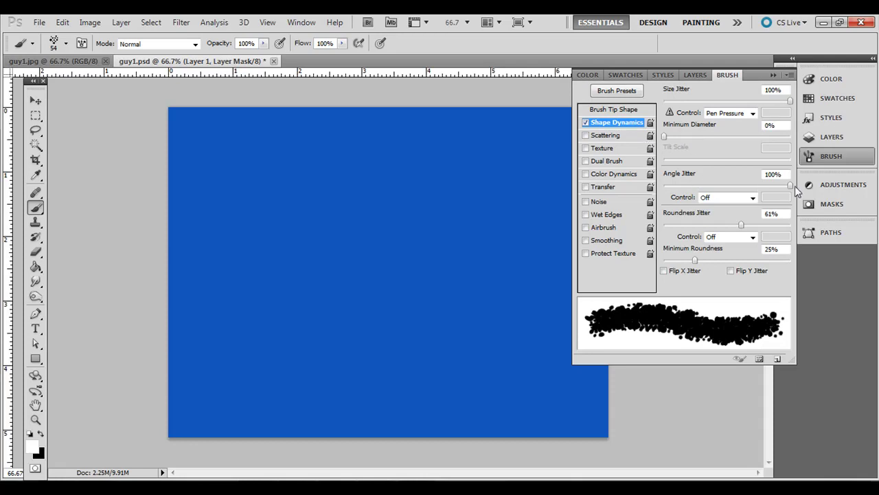
pyautogui.moveTo(790, 186)
pyautogui.mouseDown()
pyautogui.moveTo(777, 186)
pyautogui.moveTo(790, 185)
pyautogui.mouseUp()
pyautogui.moveTo(739, 225)
pyautogui.mouseDown()
pyautogui.moveTo(689, 227)
pyautogui.moveTo(791, 225)
pyautogui.mouseUp()
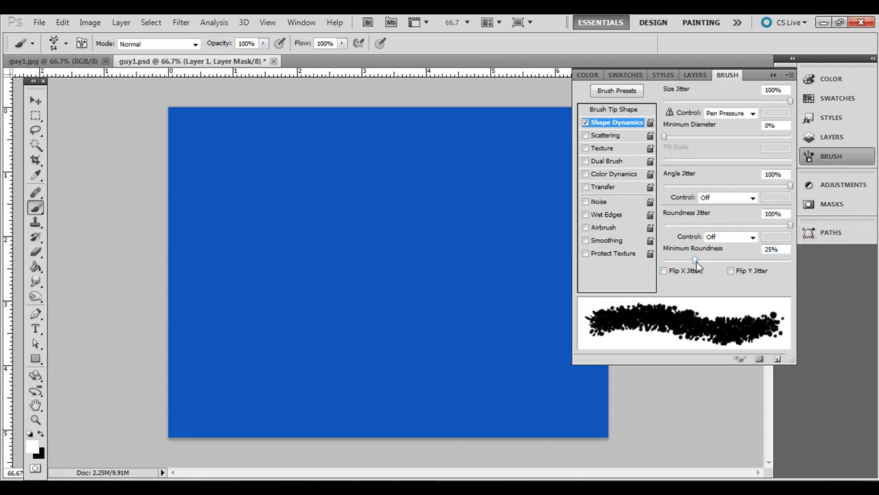
pyautogui.moveTo(695, 260); pyautogui.dragTo(658, 264)
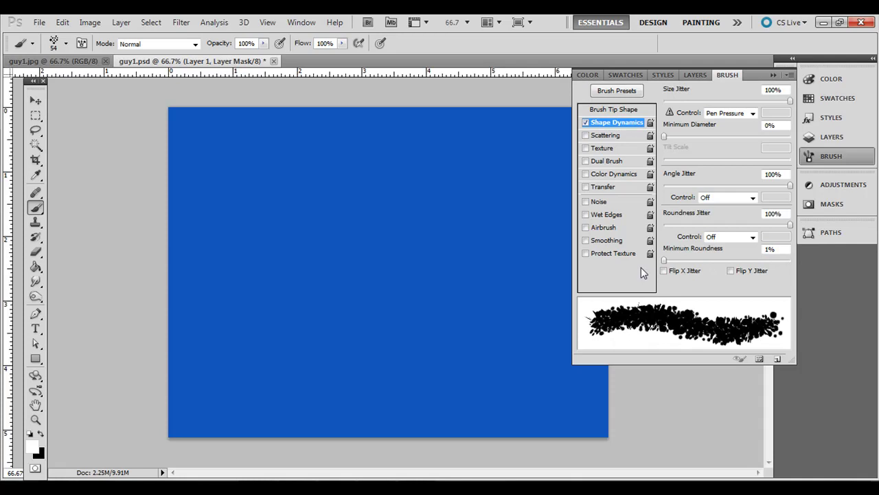
# Step: Enable Scattering at 153% with count 4 and 98% count jitter
pyautogui.click(608, 136)
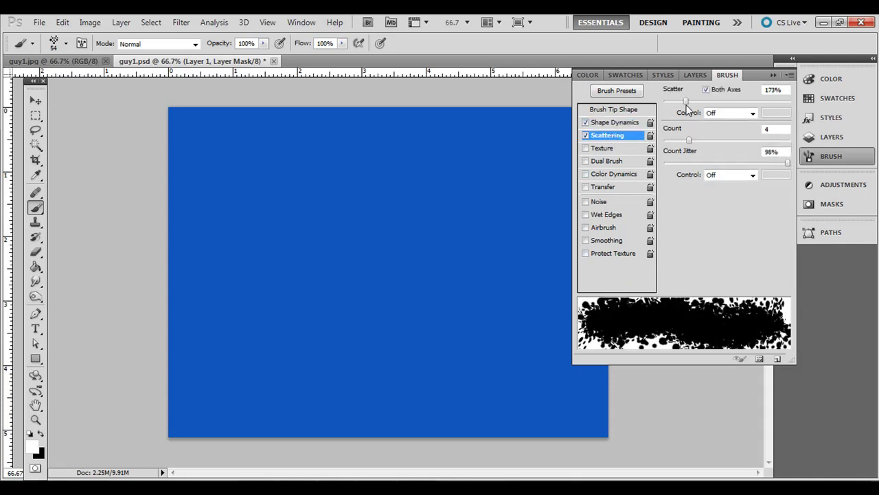
pyautogui.moveTo(679, 104); pyautogui.dragTo(684, 108)
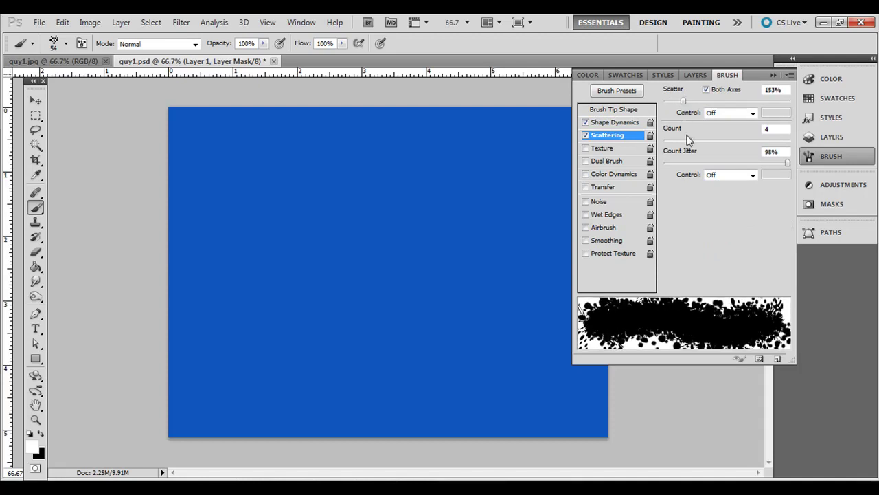
pyautogui.moveTo(690, 142)
pyautogui.mouseDown()
pyautogui.moveTo(681, 141)
pyautogui.moveTo(690, 144)
pyautogui.mouseUp()
pyautogui.click(38, 118)
# Step: Set the foreground to white and paint Layer 1's mask to reveal the man's head and suit
pyautogui.click(36, 207)
pyautogui.click(775, 76)
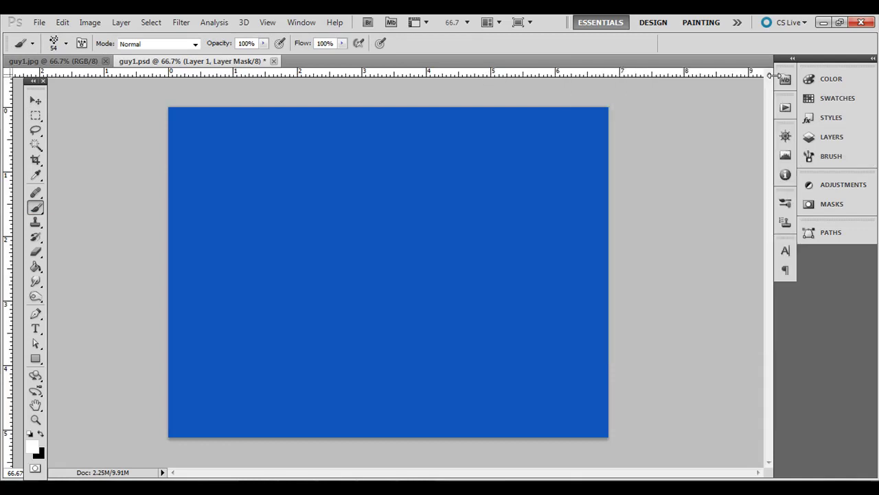
pyautogui.click(831, 137)
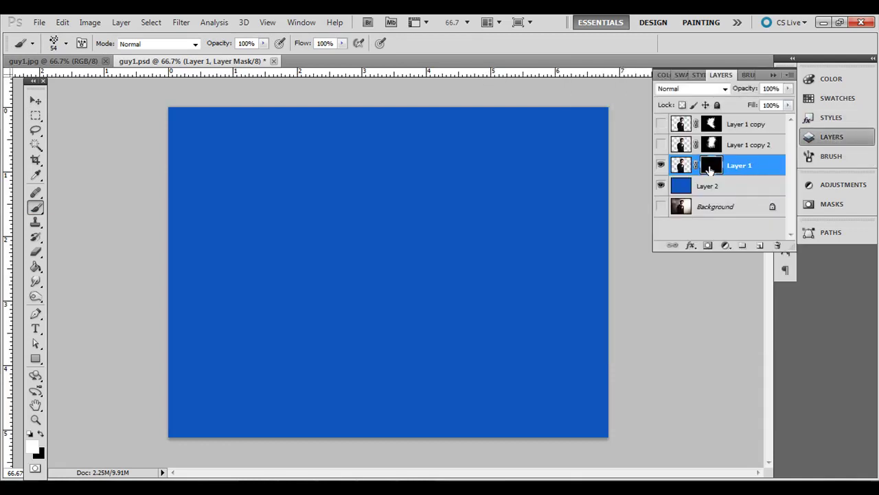
pyautogui.click(32, 446)
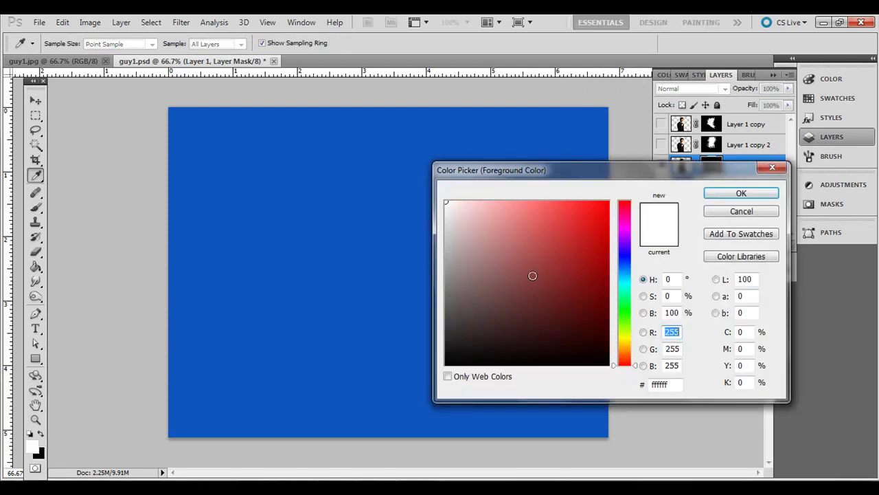
pyautogui.click(741, 193)
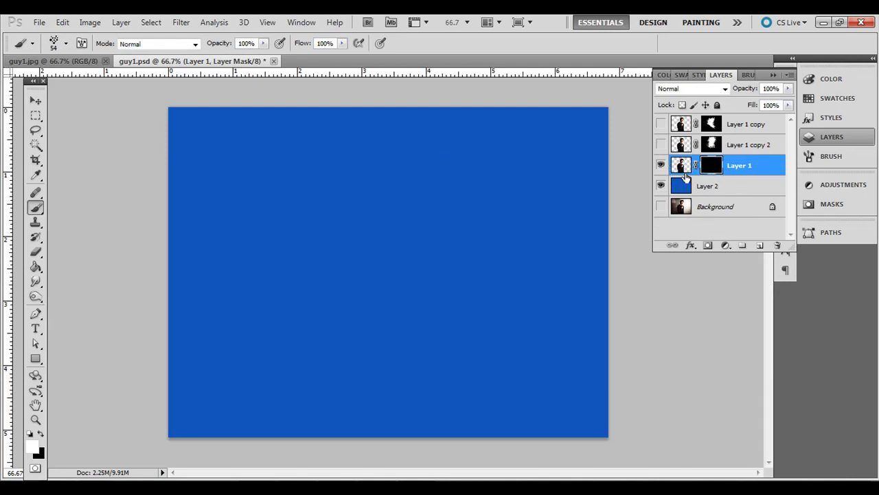
pyautogui.moveTo(391, 248)
pyautogui.mouseDown()
pyautogui.moveTo(359, 218)
pyautogui.moveTo(401, 222)
pyautogui.moveTo(378, 194)
pyautogui.moveTo(417, 204)
pyautogui.moveTo(415, 235)
pyautogui.moveTo(366, 191)
pyautogui.moveTo(380, 181)
pyautogui.moveTo(396, 173)
pyautogui.moveTo(431, 195)
pyautogui.moveTo(384, 165)
pyautogui.moveTo(359, 179)
pyautogui.moveTo(370, 159)
pyautogui.moveTo(402, 146)
pyautogui.moveTo(436, 174)
pyautogui.moveTo(424, 160)
pyautogui.moveTo(416, 173)
pyautogui.moveTo(410, 157)
pyautogui.moveTo(384, 156)
pyautogui.moveTo(379, 231)
pyautogui.moveTo(350, 231)
pyautogui.moveTo(411, 290)
pyautogui.moveTo(448, 294)
pyautogui.moveTo(420, 269)
pyautogui.moveTo(385, 262)
pyautogui.moveTo(441, 290)
pyautogui.moveTo(387, 291)
pyautogui.moveTo(320, 245)
pyautogui.moveTo(355, 248)
pyautogui.moveTo(340, 240)
pyautogui.moveTo(305, 251)
pyautogui.moveTo(408, 302)
pyautogui.moveTo(463, 302)
pyautogui.moveTo(401, 302)
pyautogui.mouseUp()
pyautogui.moveTo(334, 281)
pyautogui.mouseDown()
pyautogui.moveTo(352, 307)
pyautogui.moveTo(326, 323)
pyautogui.moveTo(314, 287)
pyautogui.moveTo(358, 305)
pyautogui.moveTo(309, 298)
pyautogui.mouseUp()
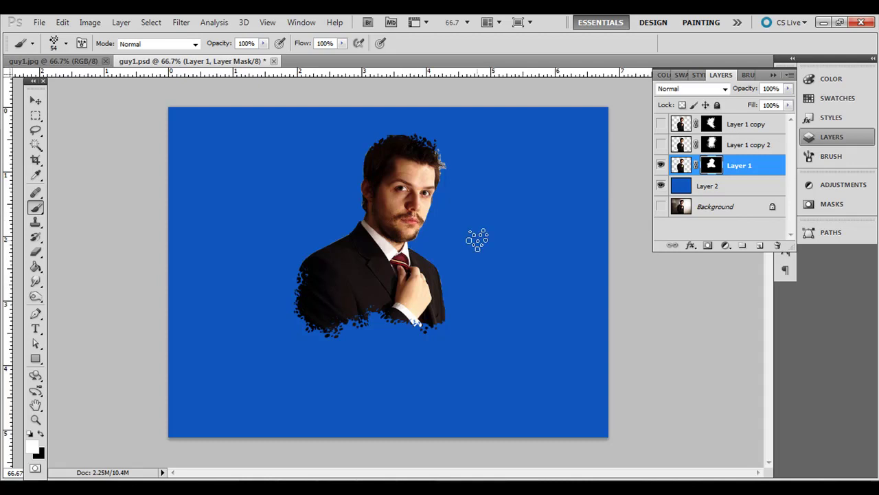
# Step: Compare Layer 1, Layer 1 copy and Layer 1 copy 2, leaving only the branch version over blue
pyautogui.click(661, 165)
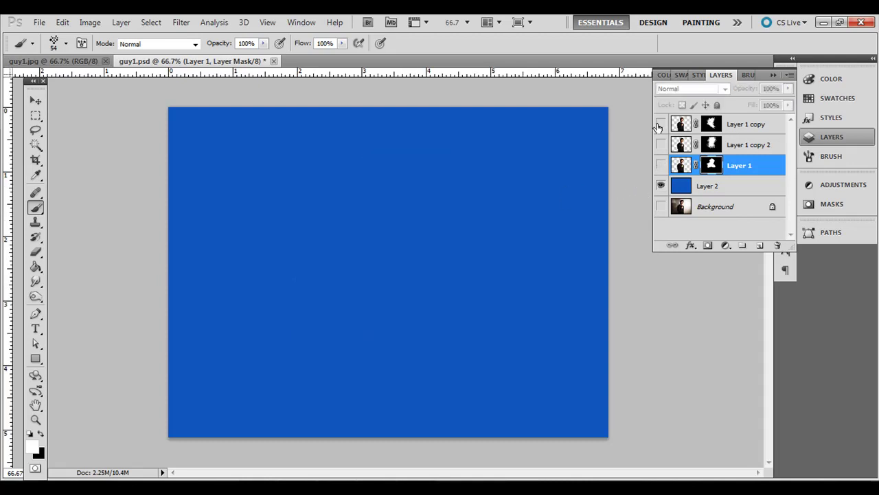
pyautogui.click(661, 125)
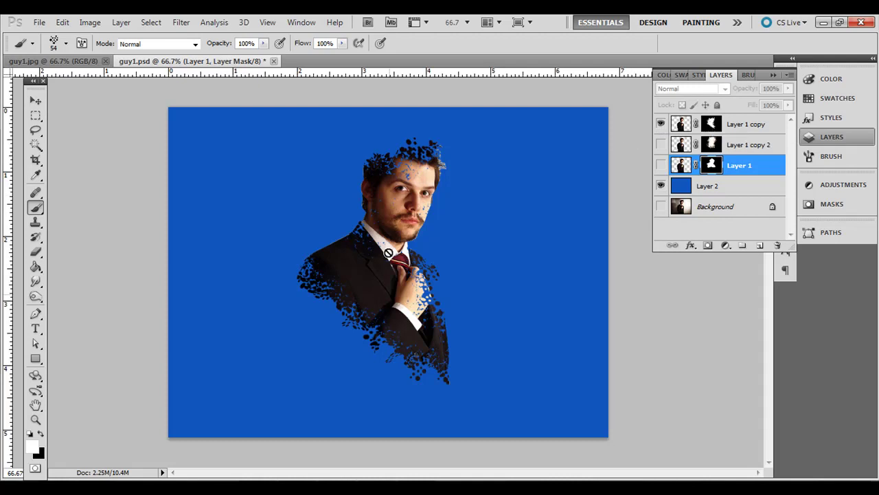
pyautogui.click(661, 124)
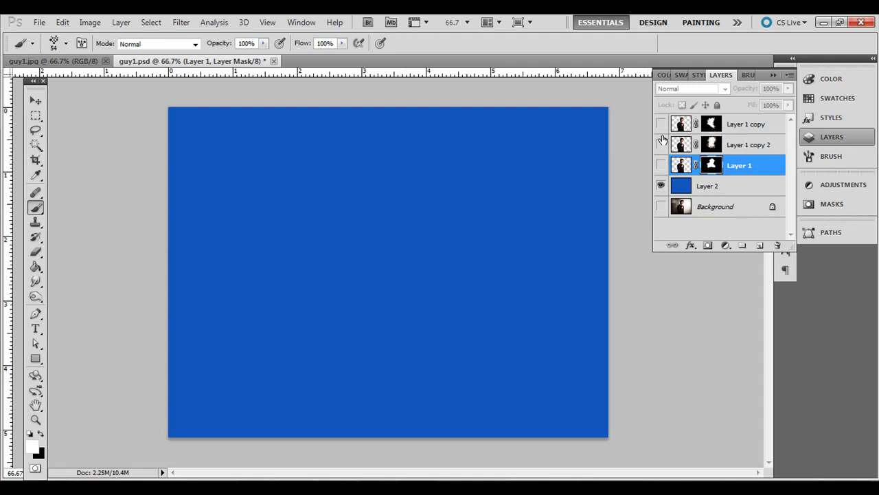
pyautogui.click(661, 145)
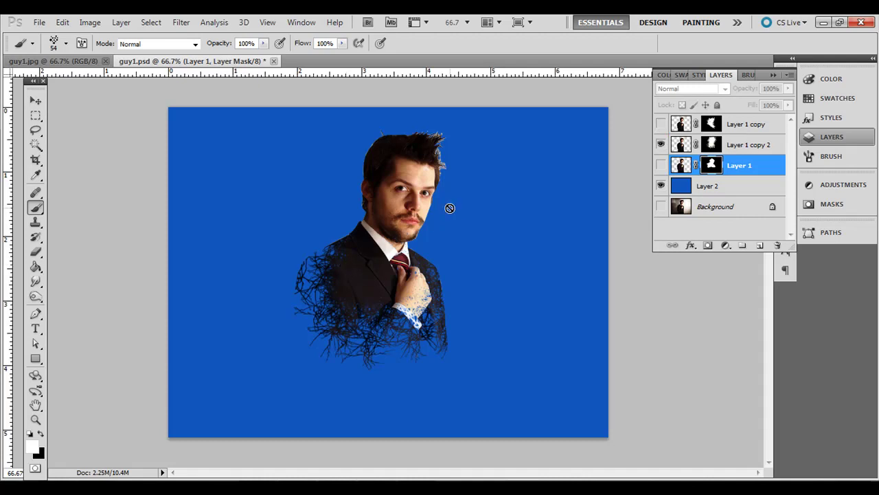
pyautogui.click(662, 128)
pyautogui.click(662, 128)
pyautogui.click(662, 128)
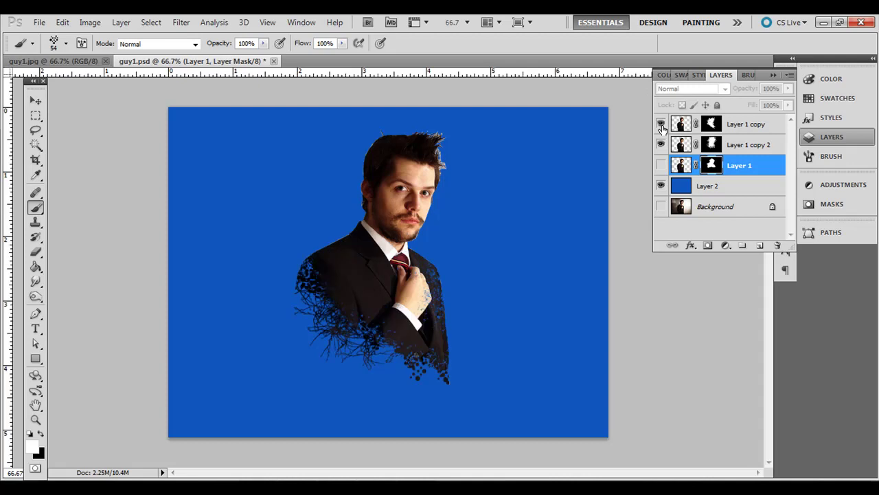
pyautogui.click(662, 128)
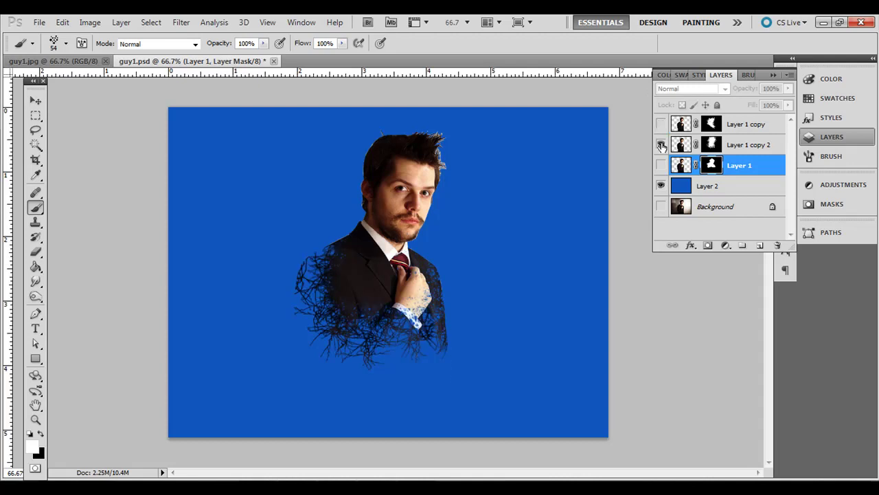